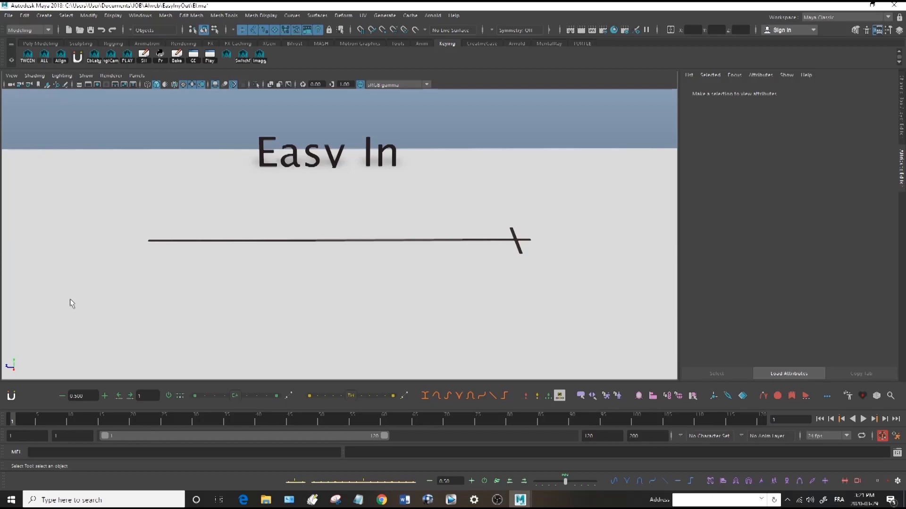
# Step: Play back the Easy In ball animation several times from the early frames to review how the ball stops
pyautogui.hotkey('alt', 'v')
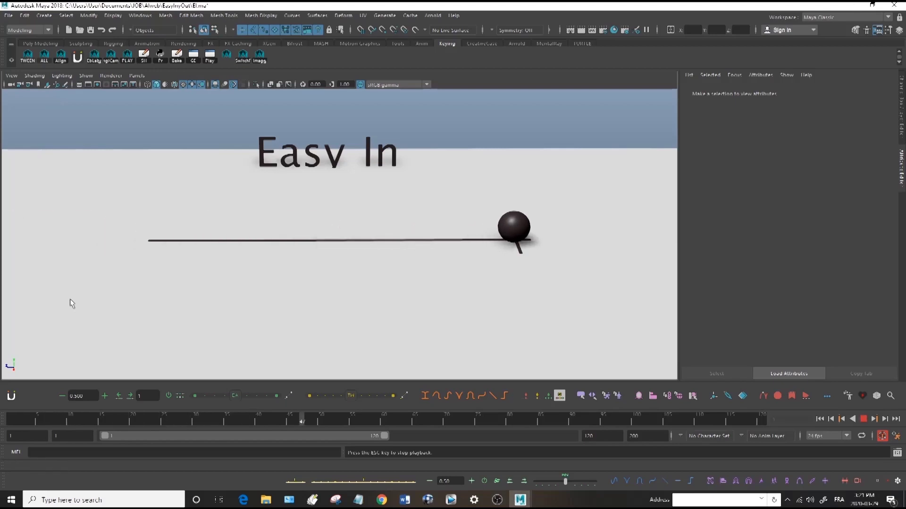
pyautogui.click(29, 418)
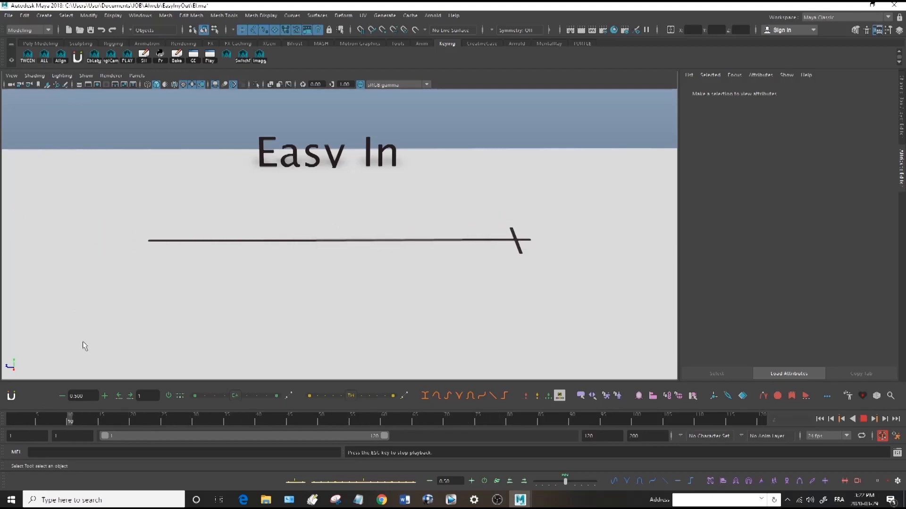
pyautogui.hotkey('alt', 'v')
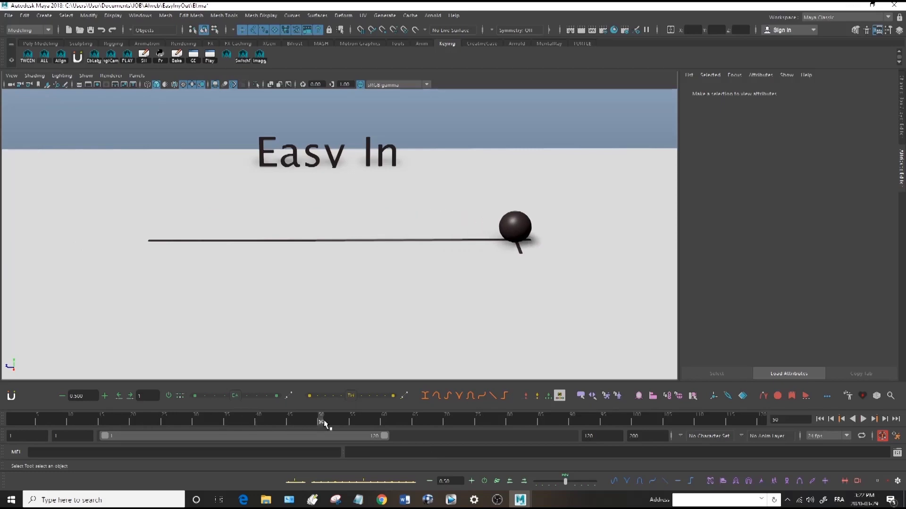
pyautogui.moveTo(320, 419)
pyautogui.mouseDown()
pyautogui.moveTo(350, 421)
pyautogui.moveTo(37, 425)
pyautogui.mouseUp()
pyautogui.hotkey('alt', 'v')
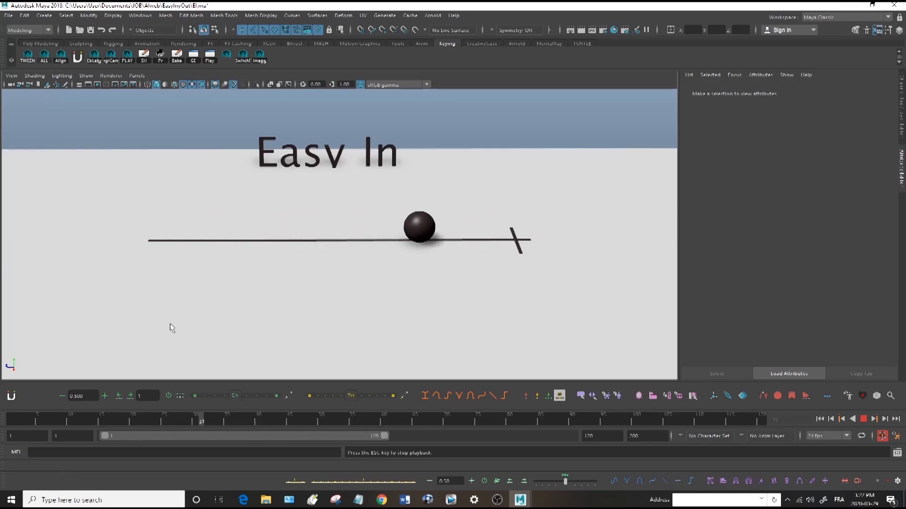
pyautogui.press('Escape')
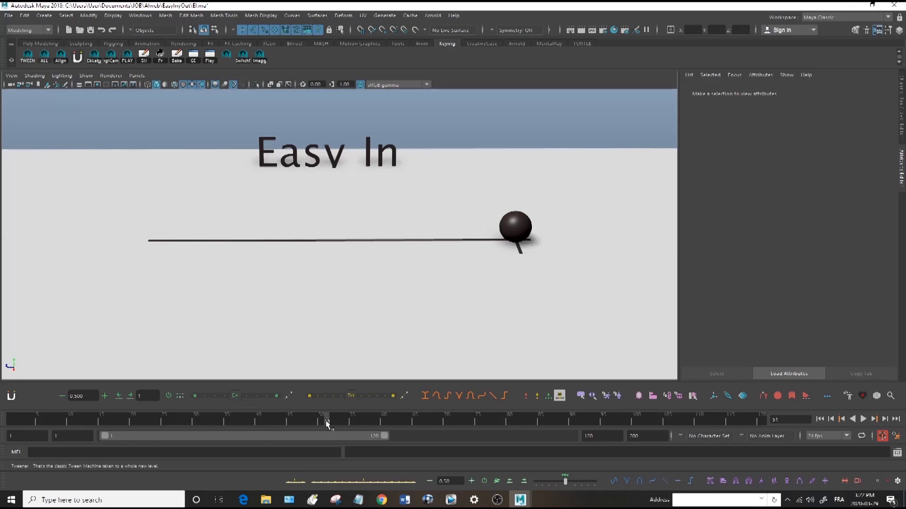
# Step: Scrub the Easy In animation to frame 20, where the ball starts, and on to frame 50
pyautogui.moveTo(327, 424); pyautogui.dragTo(133, 420)
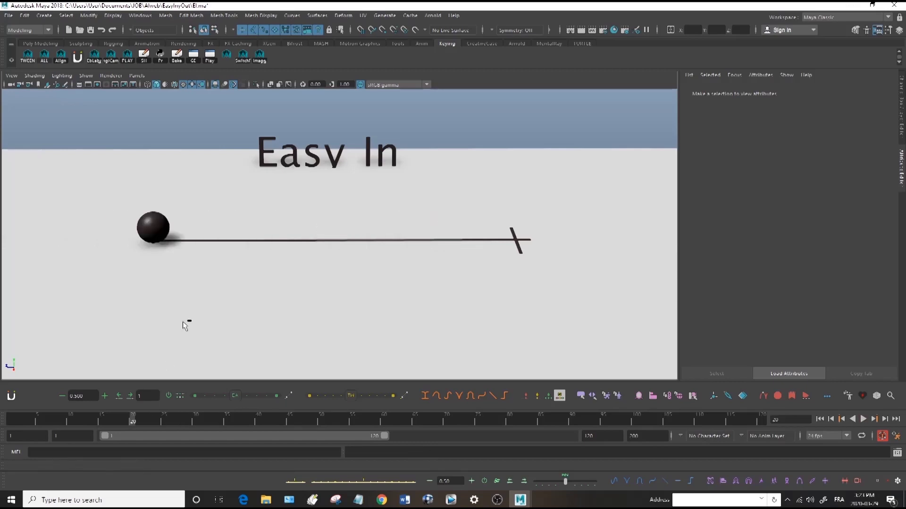
pyautogui.moveTo(134, 426)
pyautogui.mouseDown()
pyautogui.moveTo(149, 427)
pyautogui.moveTo(127, 429)
pyautogui.moveTo(321, 426)
pyautogui.mouseUp()
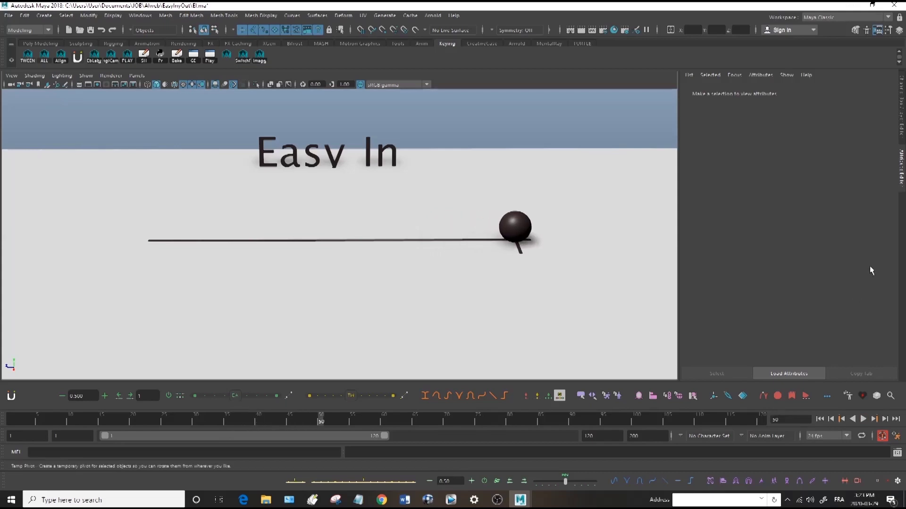
# Step: Make the scheme display layer visible and replay the Easy In animation over its ghosted balls
pyautogui.click(902, 131)
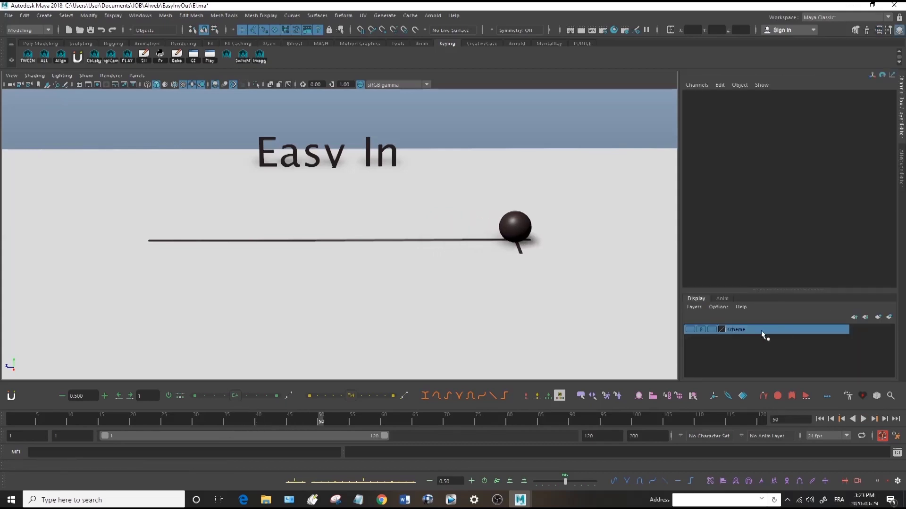
pyautogui.click(690, 329)
pyautogui.hotkey('alt', 'v')
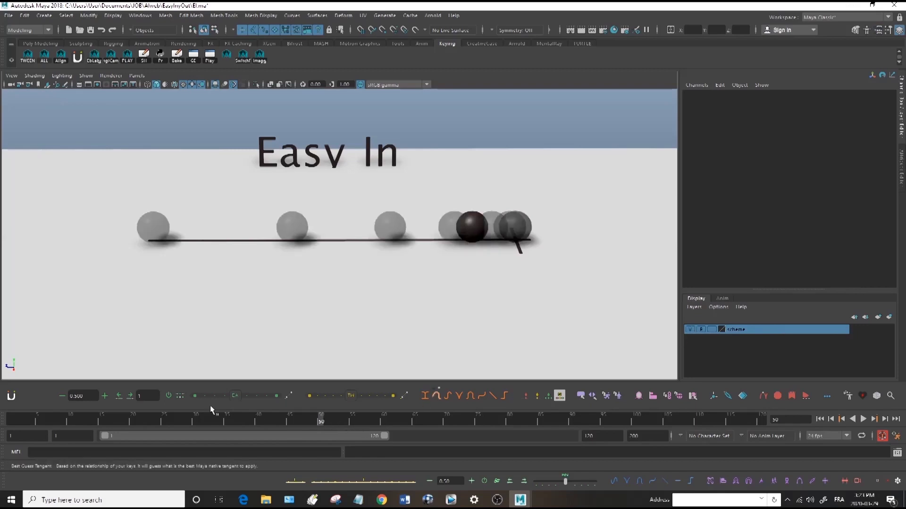
# Step: Go to frame 20 and step through the ball's first moving frames, returning to frame 20
pyautogui.click(133, 419)
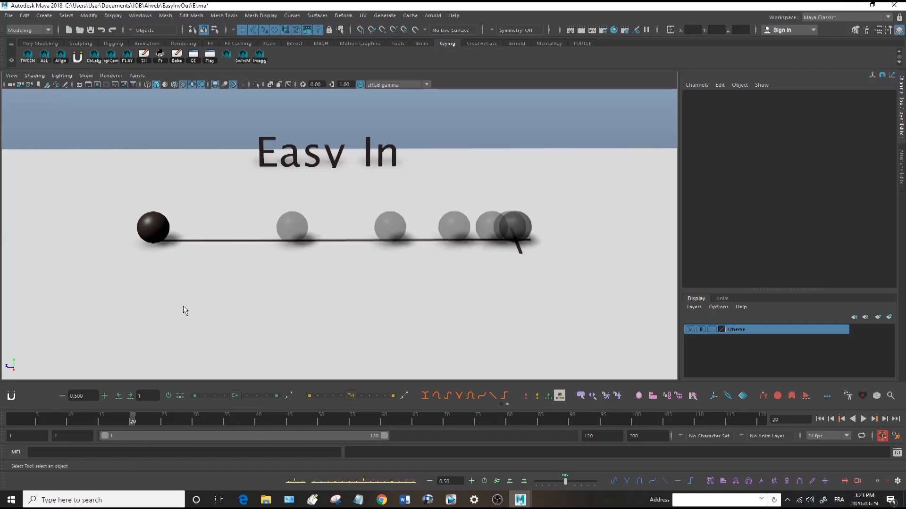
pyautogui.press('.')
pyautogui.press('.')
pyautogui.press('.')
pyautogui.press('.')
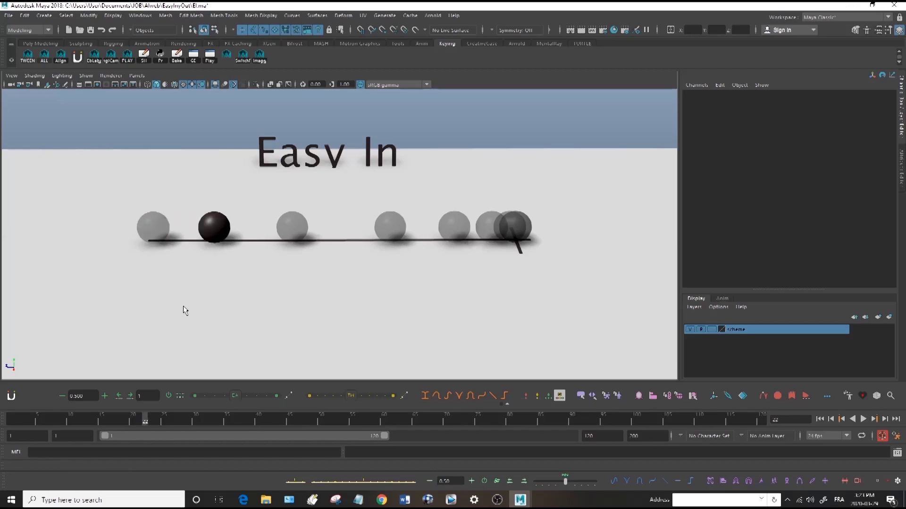
pyautogui.press(',')
pyautogui.press(',')
pyautogui.press(',')
pyautogui.press(',')
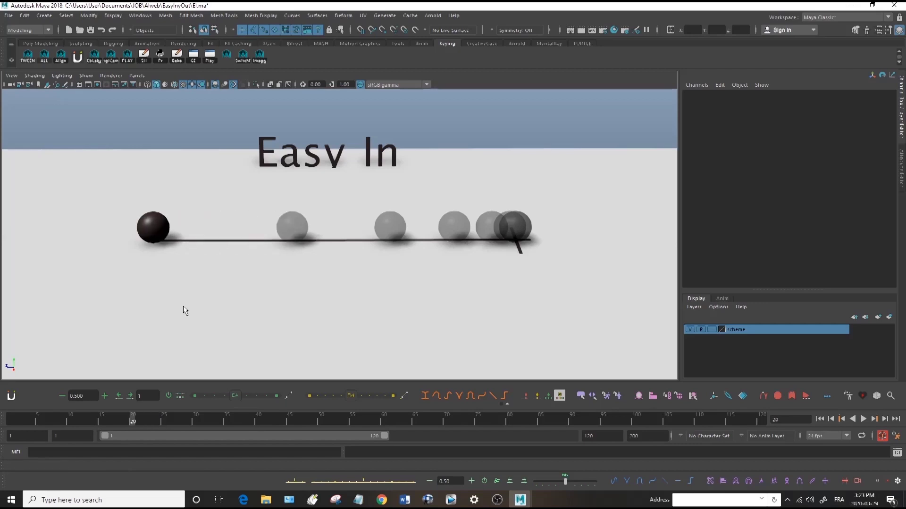
# Step: Step from frame 20 frame by frame, pausing every five frames to compare the ball with each ghosted position
pyautogui.press('.')
pyautogui.press('.')
pyautogui.press('.')
pyautogui.press('.')
pyautogui.press('.')
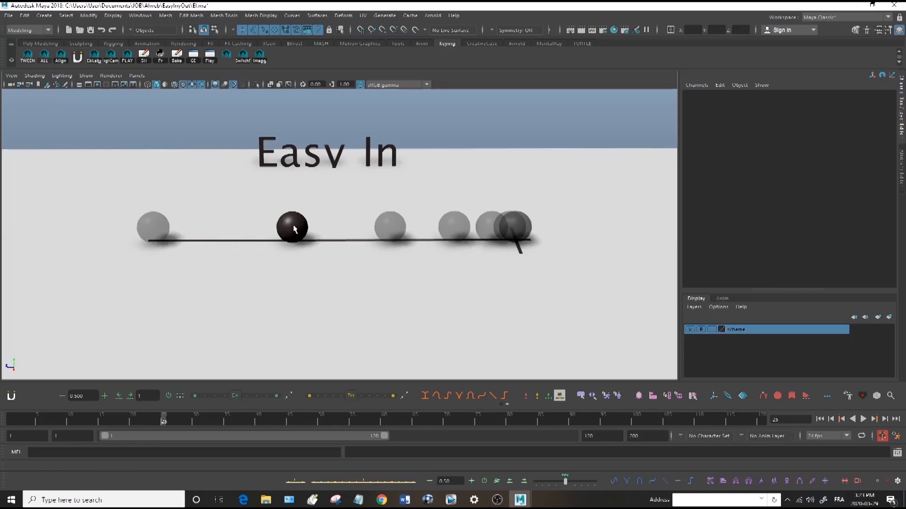
pyautogui.press('.')
pyautogui.press('.')
pyautogui.press('.')
pyautogui.press('.')
pyautogui.press('.')
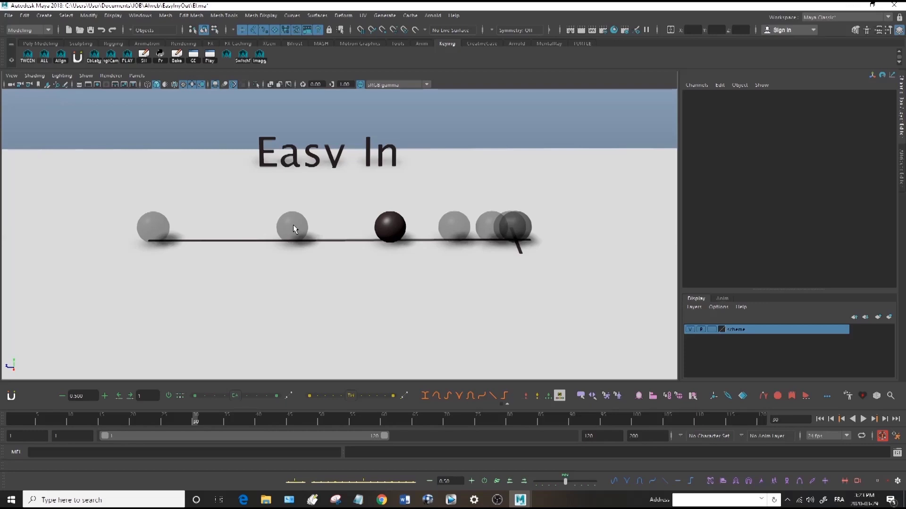
pyautogui.press('.')
pyautogui.press('.')
pyautogui.press('.')
pyautogui.press('.')
pyautogui.press('.')
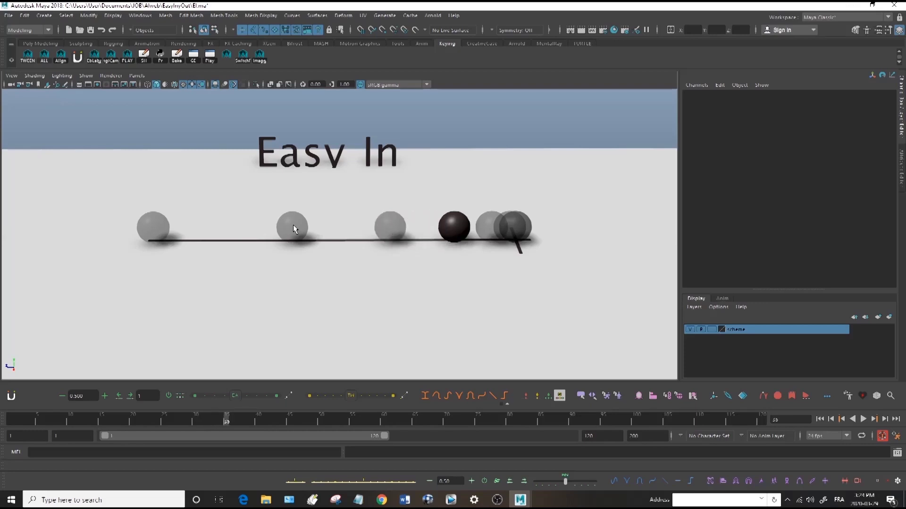
pyautogui.press('.')
pyautogui.press('.')
pyautogui.press('.')
pyautogui.press('.')
pyautogui.press('.')
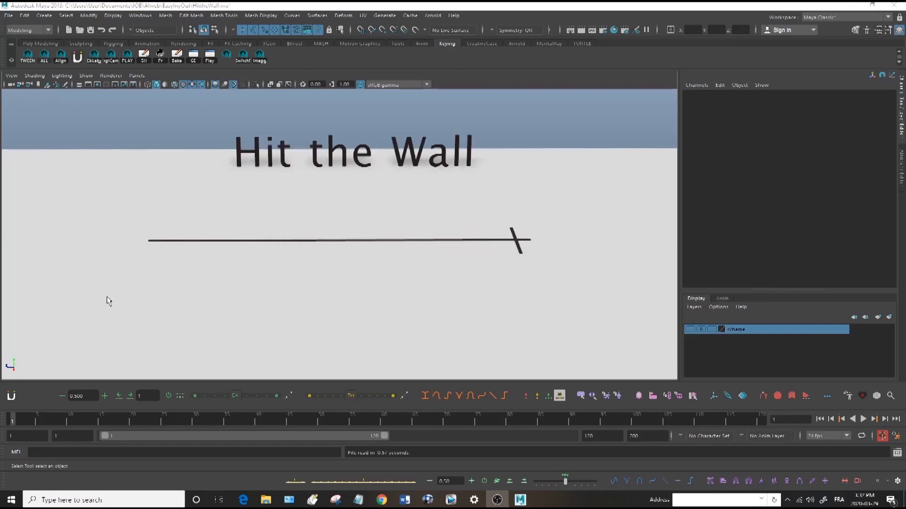
# Step: Play the Hit the Wall animation twice, restarting it from frame 1, to examine the ball's abrupt stop
pyautogui.hotkey('alt', 'v')
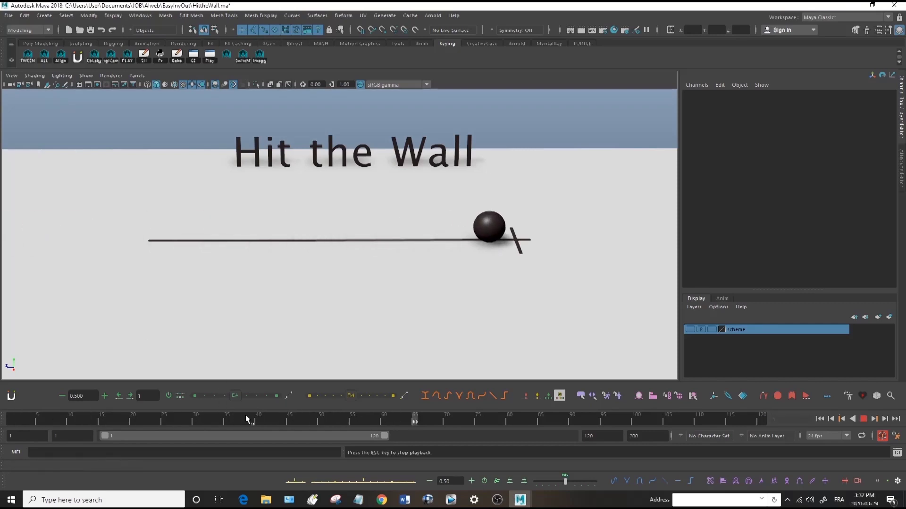
pyautogui.press('Escape')
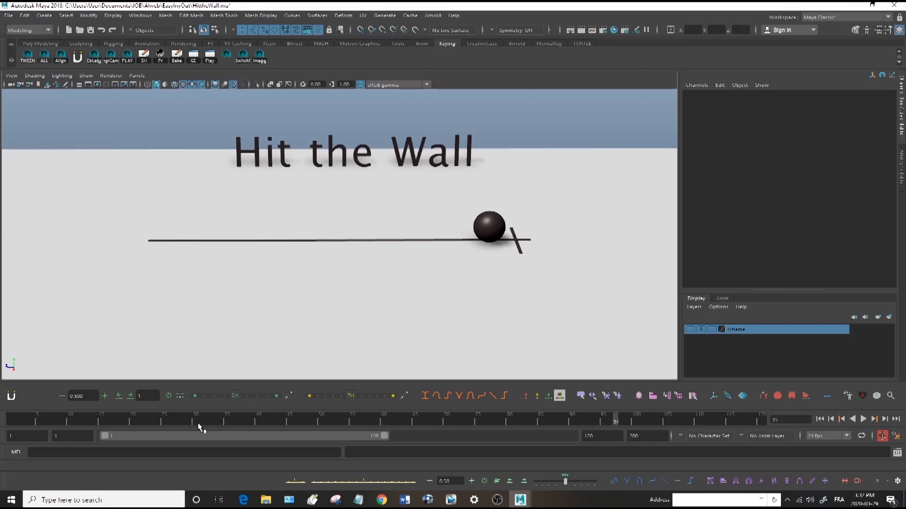
pyautogui.click(11, 420)
pyautogui.hotkey('alt', 'v')
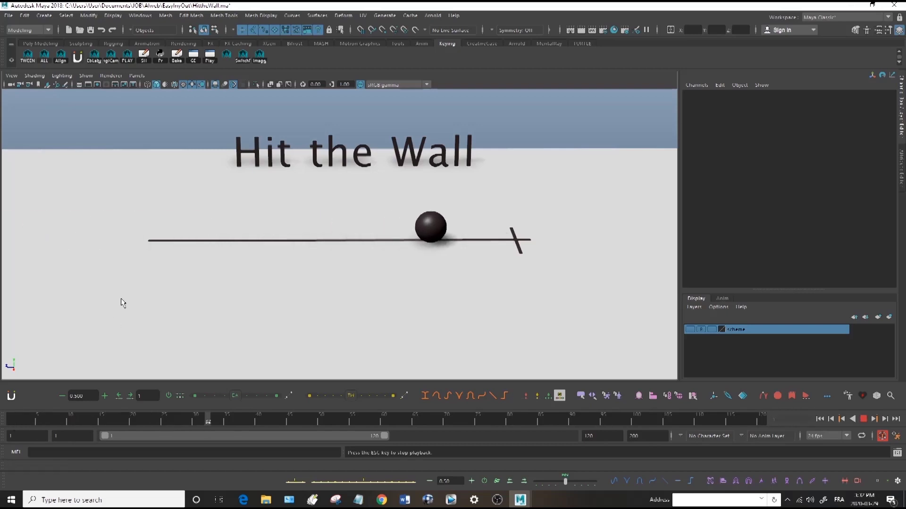
pyautogui.press('Escape')
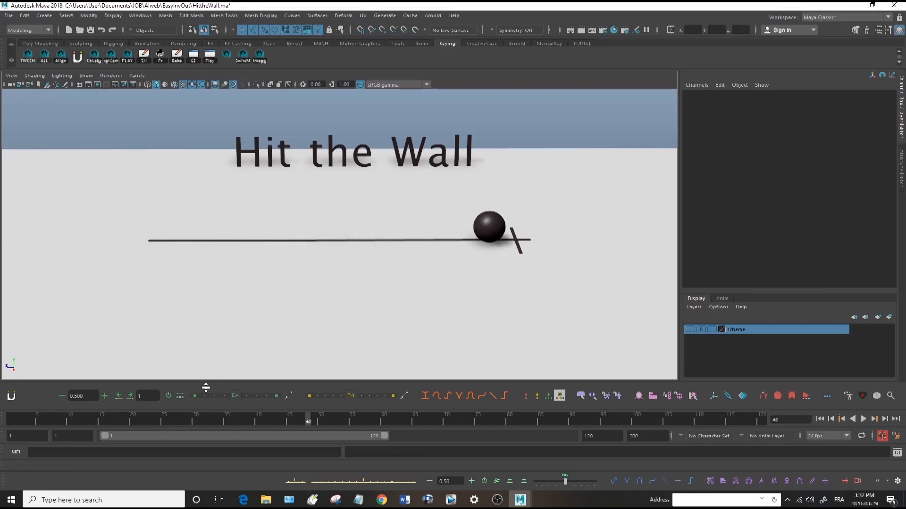
# Step: Replay the Hit the Wall animation from around frame 30 to examine the ball's speed up to the wall
pyautogui.click(196, 419)
pyautogui.hotkey('alt', 'v')
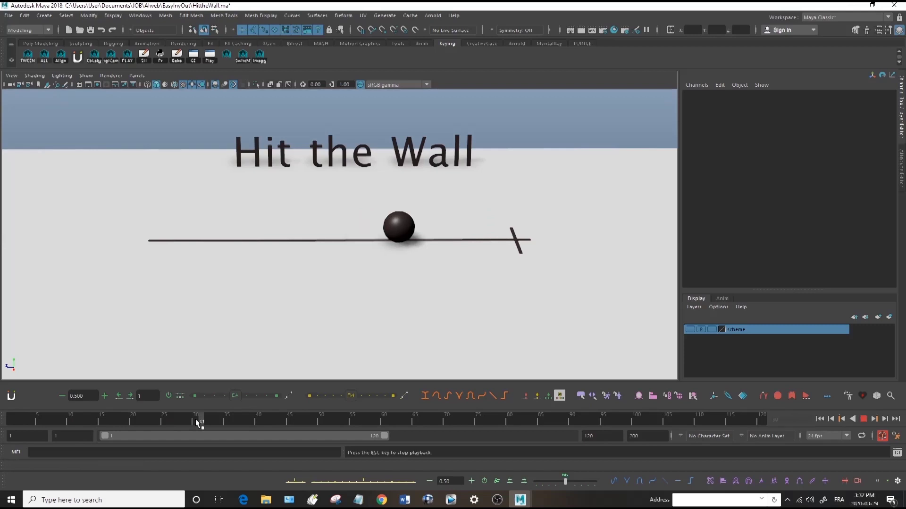
pyautogui.press('Escape')
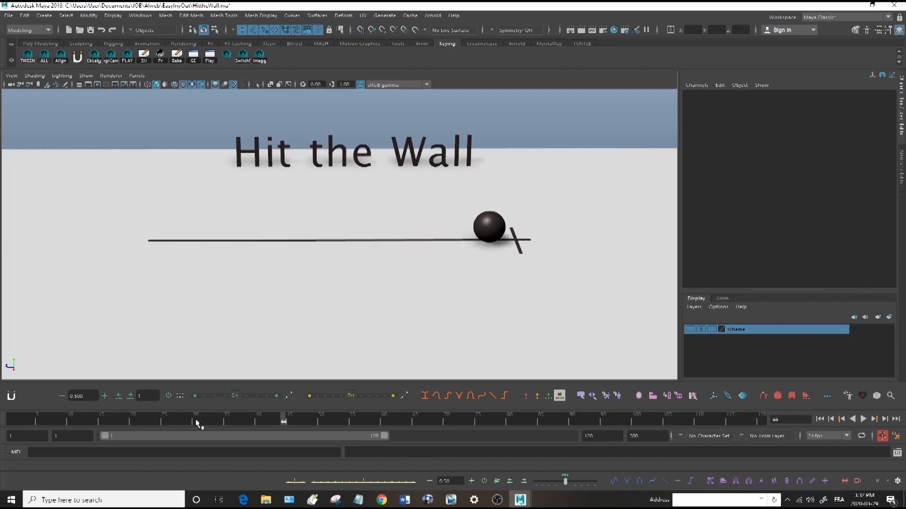
pyautogui.click(214, 424)
pyautogui.hotkey('alt', 'v')
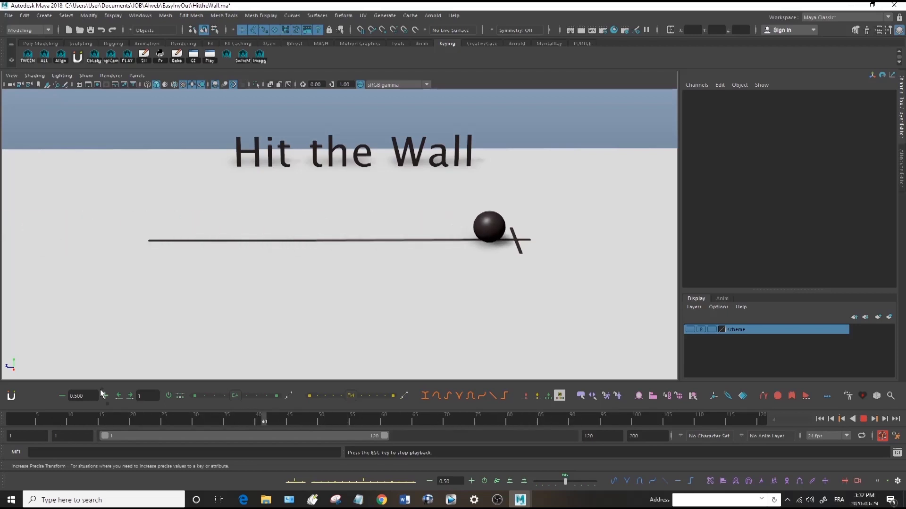
pyautogui.press('Escape')
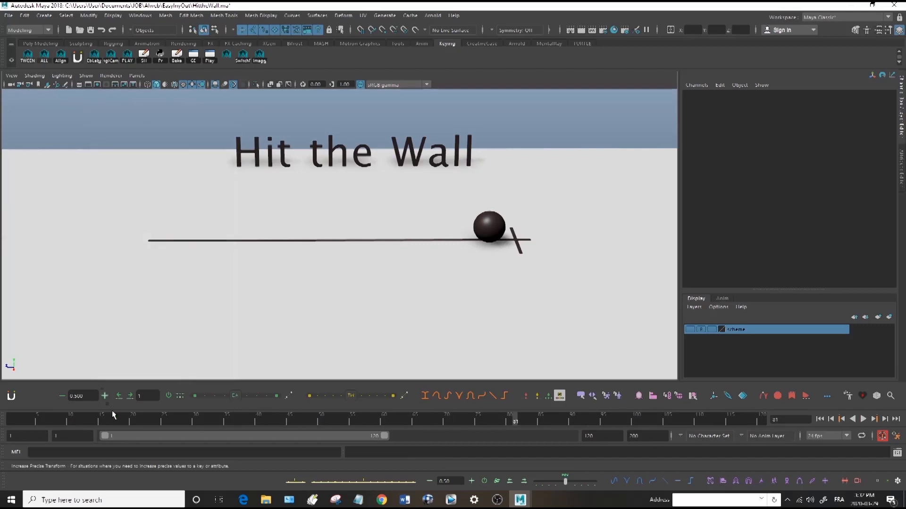
# Step: Replay the Hit the Wall animation, stop it at frame 50, and toggle on the scheme display layer
pyautogui.hotkey('alt', 'v')
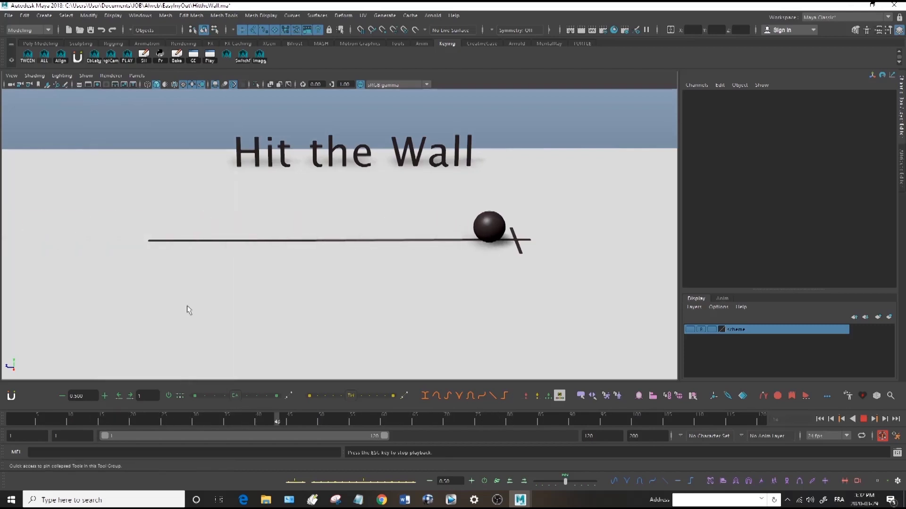
pyautogui.click(179, 419)
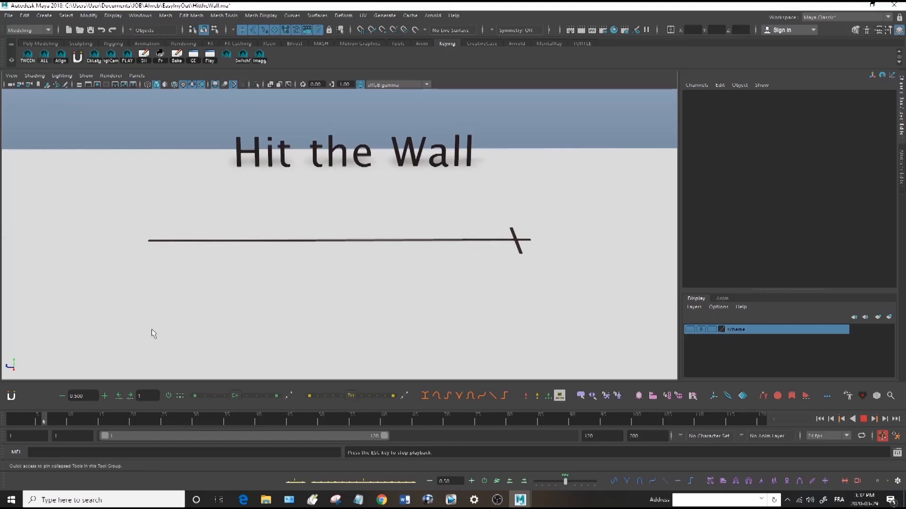
pyautogui.press('Escape')
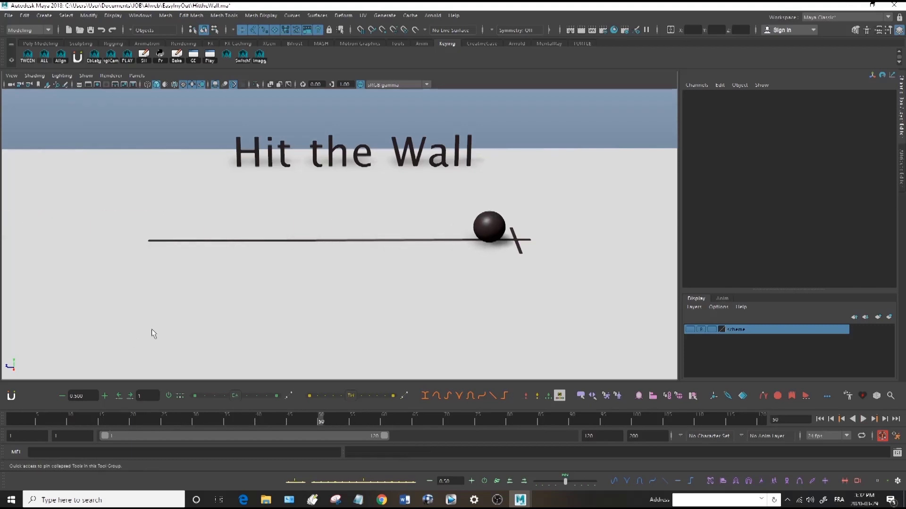
pyautogui.click(689, 329)
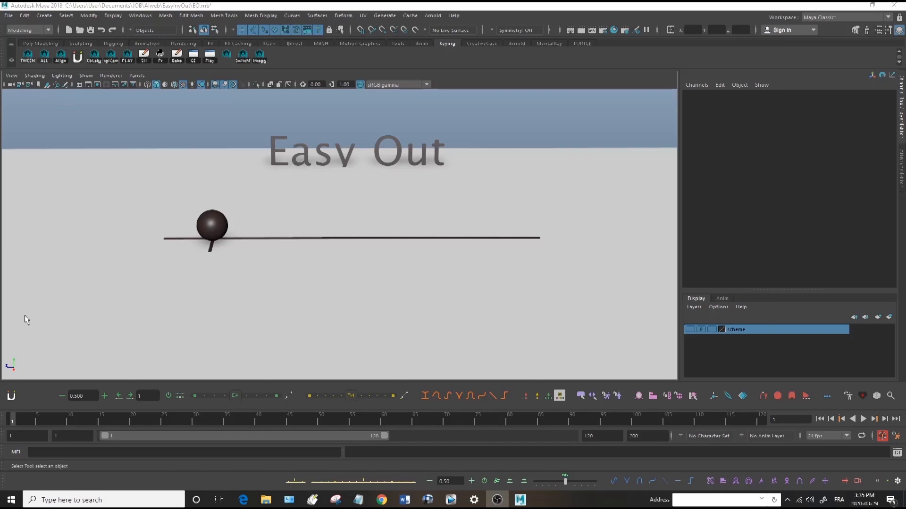
# Step: Play the Easy Out animation twice, restarting from frame 1, to examine how the ball accelerates away
pyautogui.hotkey('alt', 'v')
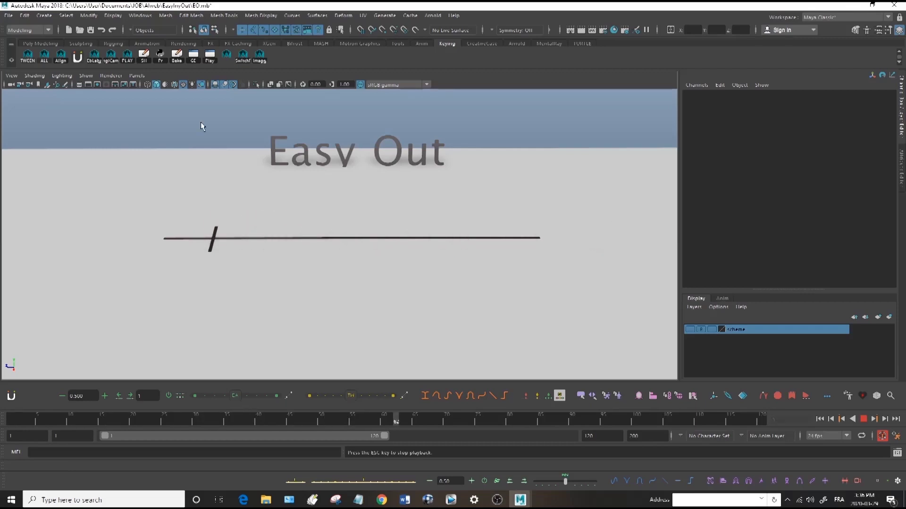
pyautogui.press('Escape')
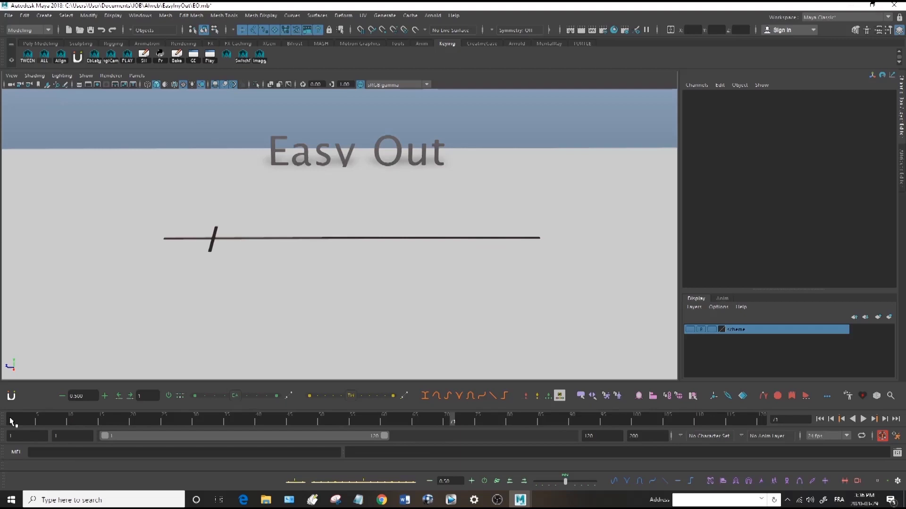
pyautogui.click(12, 419)
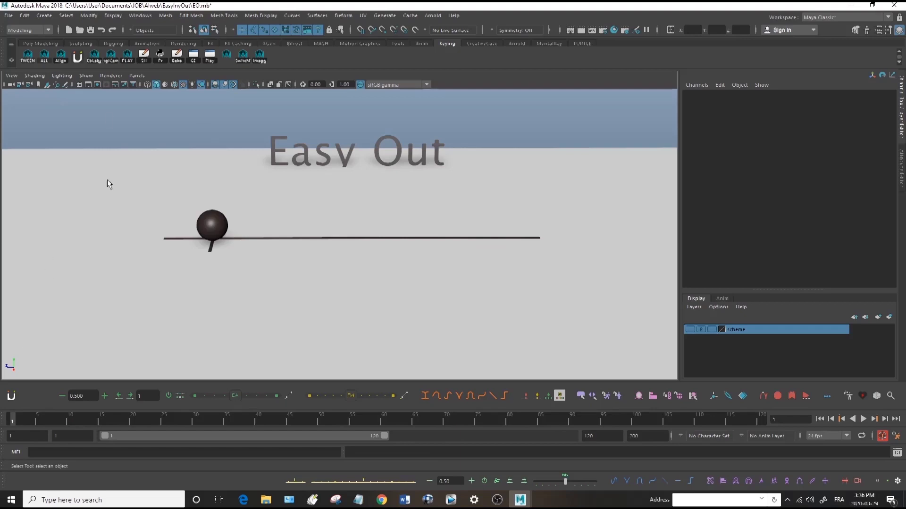
pyautogui.hotkey('alt', 'v')
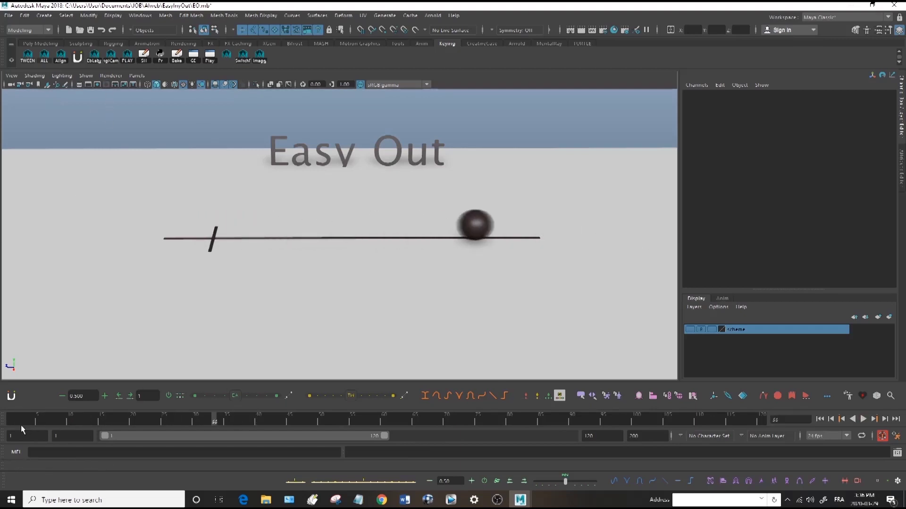
pyautogui.press('Escape')
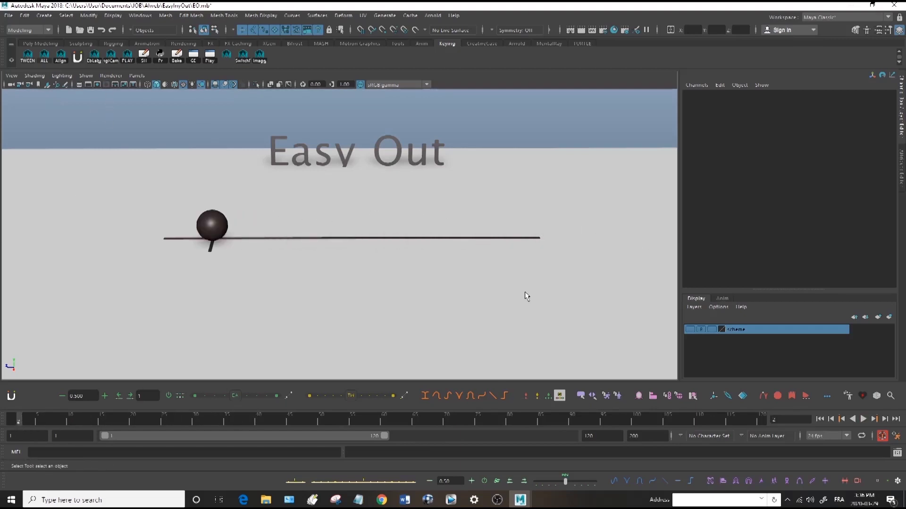
# Step: Show the scheme display layer in the Easy Out scene and scrub the ball along its ghosts to frame 35
pyautogui.click(690, 330)
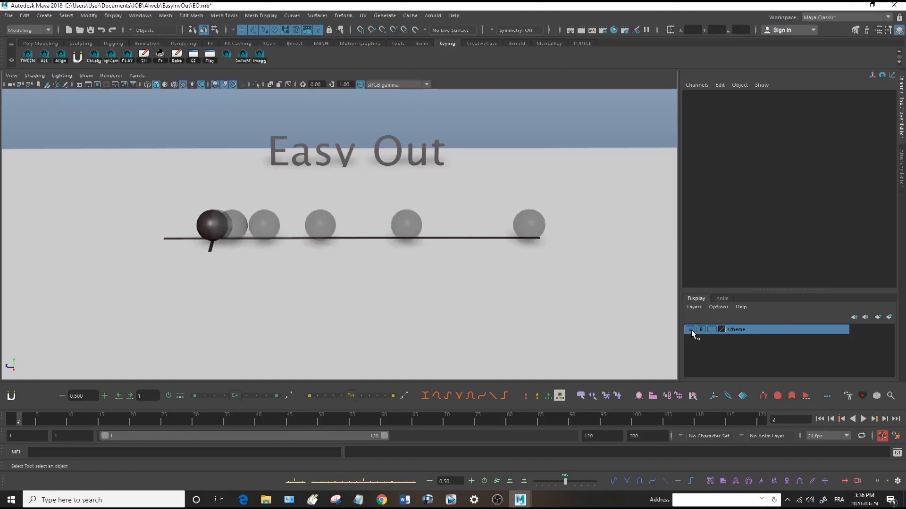
pyautogui.hotkey('alt', 'shift', 'v')
pyautogui.moveTo(78, 419); pyautogui.dragTo(226, 419)
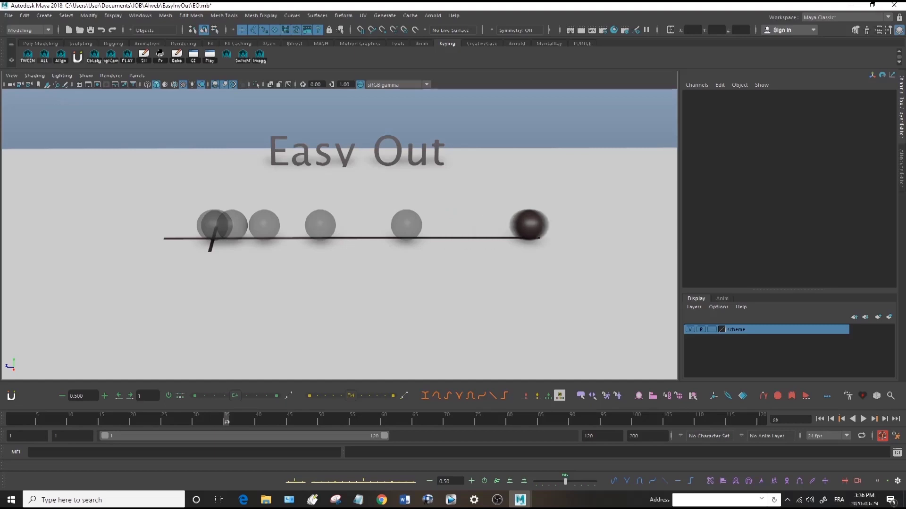
# Step: Replay the Easy Out animation from frame 1 against its ghosted positions, then hide the scheme display layer
pyautogui.click(16, 416)
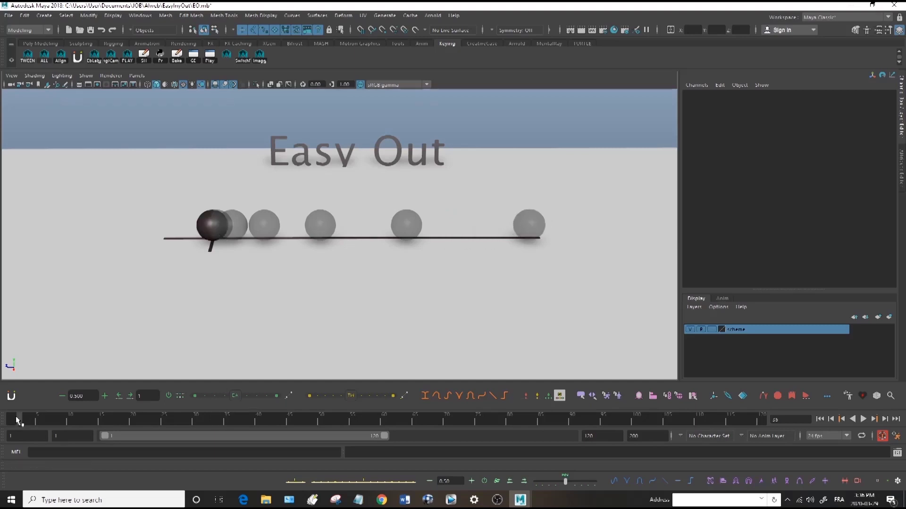
pyautogui.hotkey('alt', 'v')
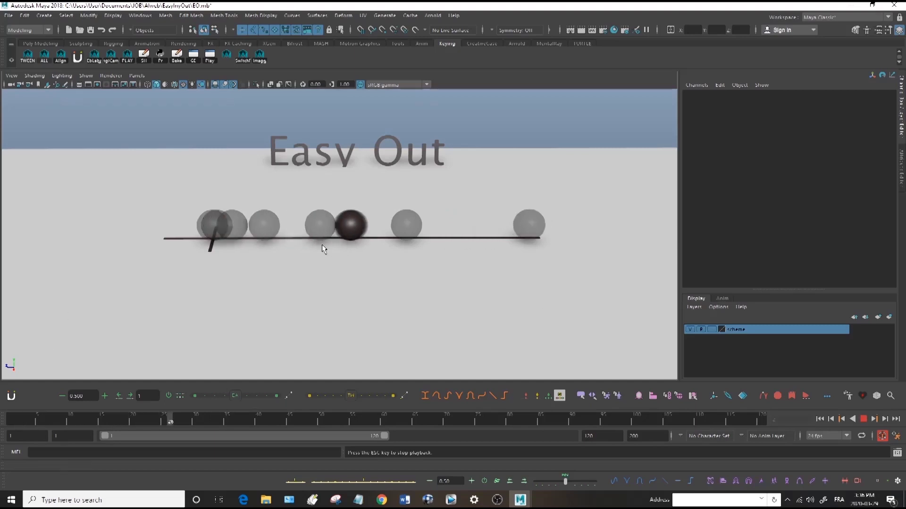
pyautogui.press('Escape')
pyautogui.click(692, 330)
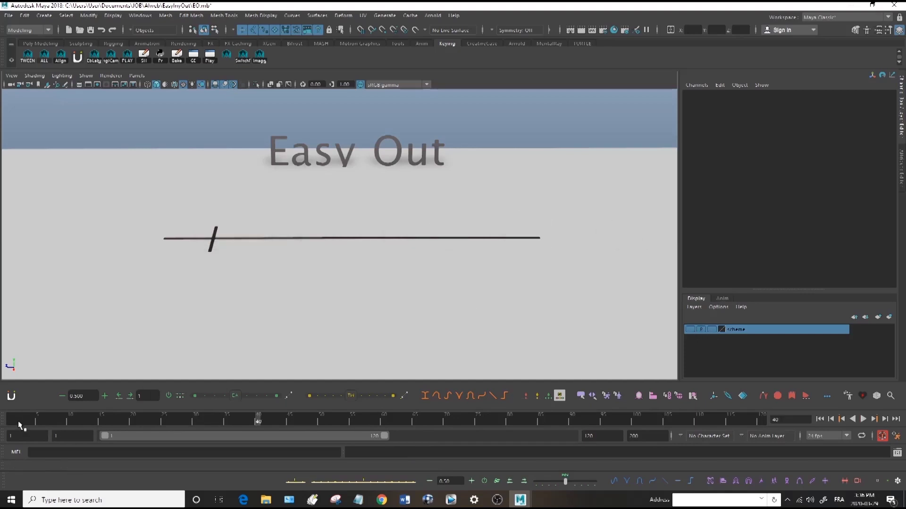
# Step: Replay the Easy Out animation several times from frame 1 without the ghosts to examine the ball's acceleration
pyautogui.hotkey('alt', 'shift', 'v')
pyautogui.hotkey('alt', 'v')
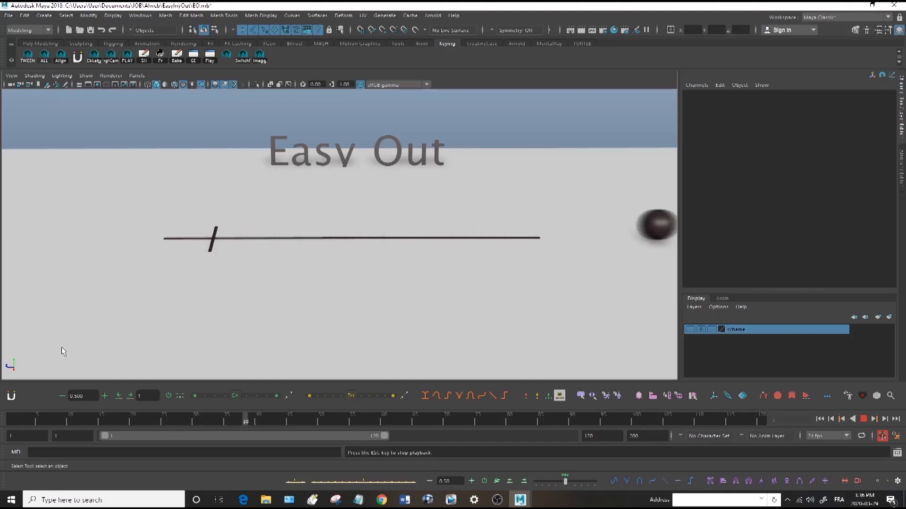
pyautogui.press('Escape')
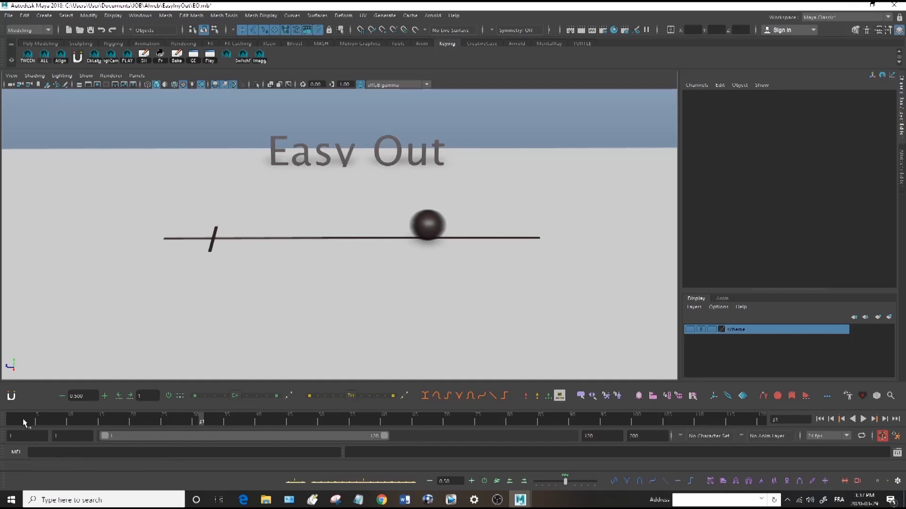
pyautogui.hotkey('alt', 'shift', 'v')
pyautogui.hotkey('alt', 'v')
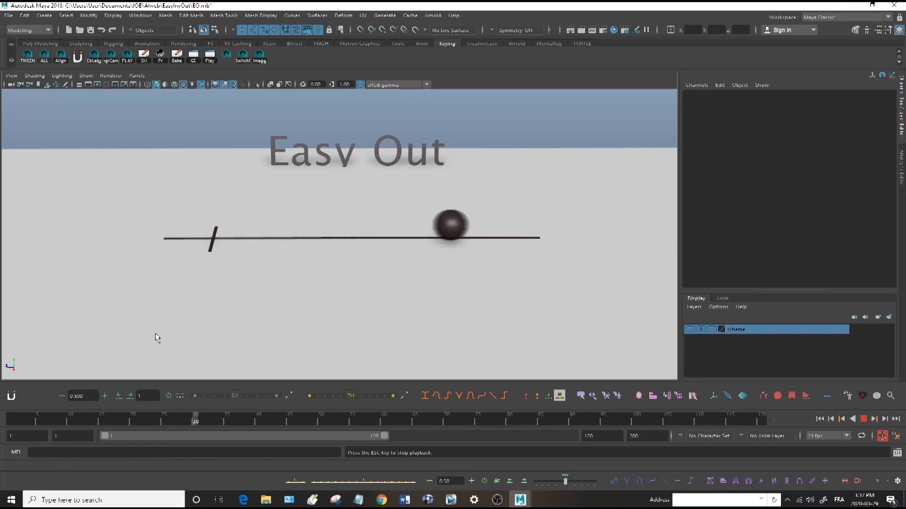
pyautogui.press('Escape')
pyautogui.click(41, 420)
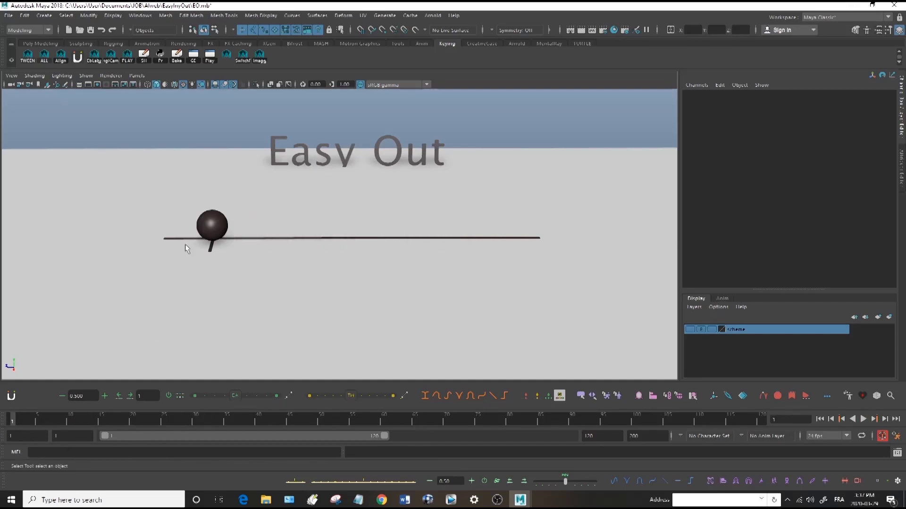
pyautogui.hotkey('alt', 'v')
# Step: Set the tangents of the ball's Translate Z curve to linear in the Graph Editor, close the editor and deselect the ball
pyautogui.click(210, 227)
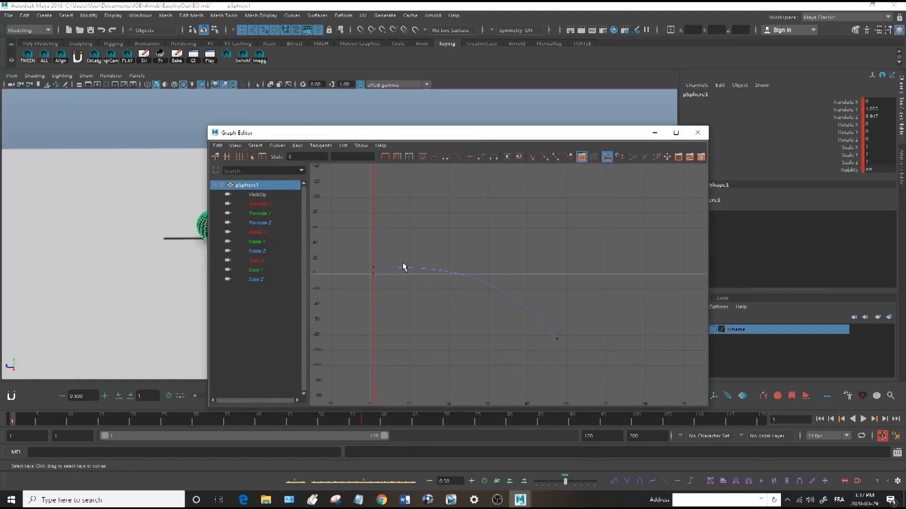
pyautogui.moveTo(366, 267); pyautogui.dragTo(399, 314)
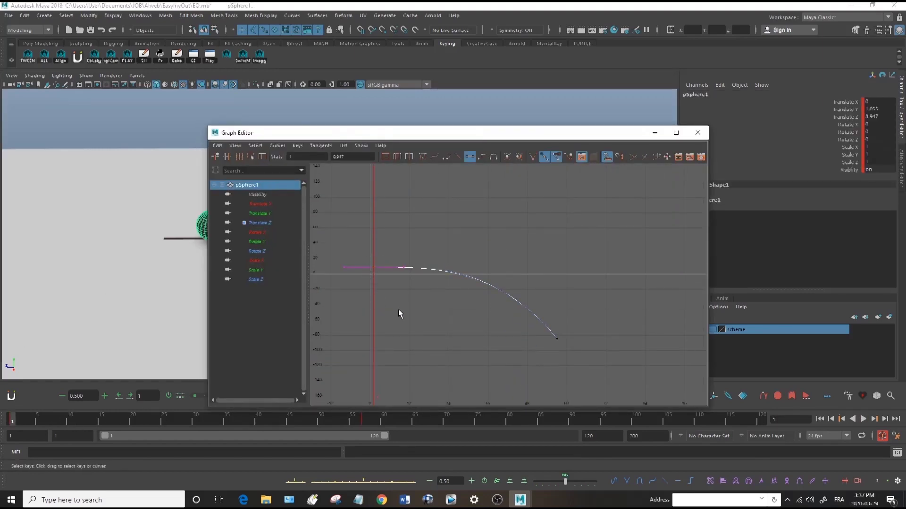
pyautogui.click(404, 267)
pyautogui.click(457, 156)
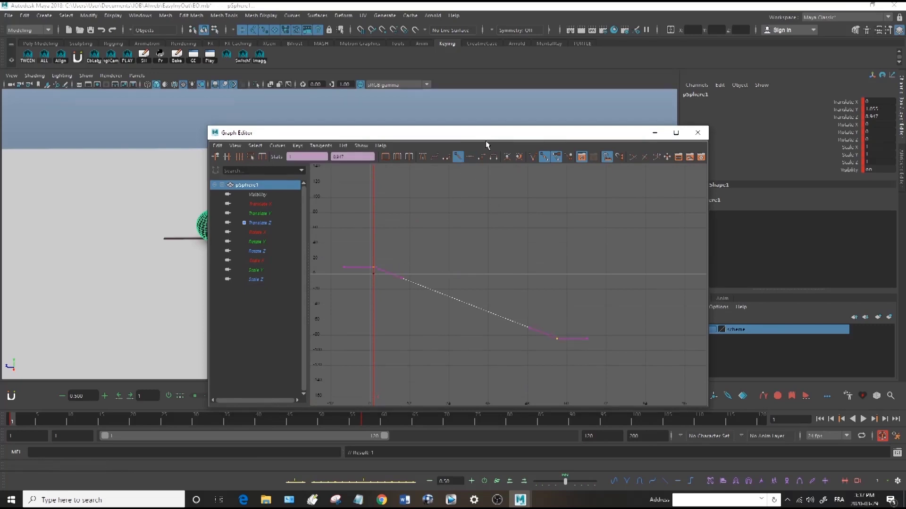
pyautogui.moveTo(474, 133); pyautogui.dragTo(390, 98)
pyautogui.click(316, 224)
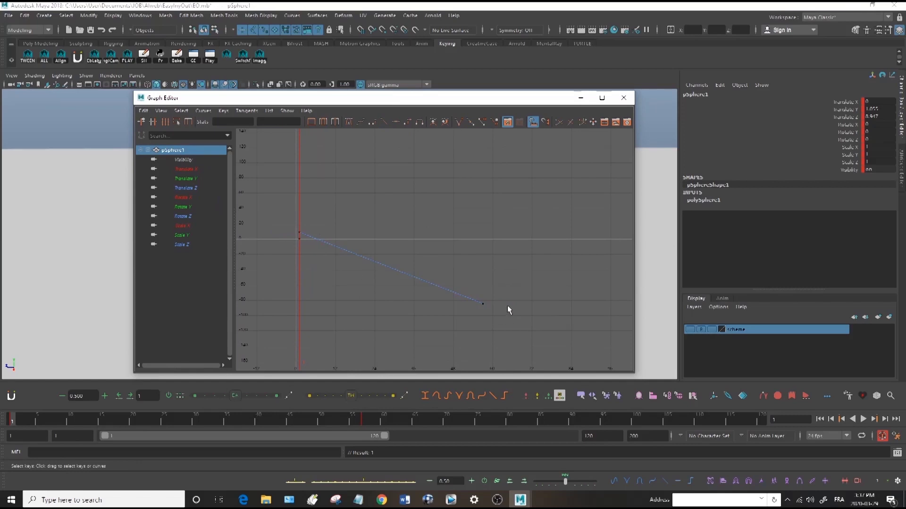
pyautogui.click(623, 97)
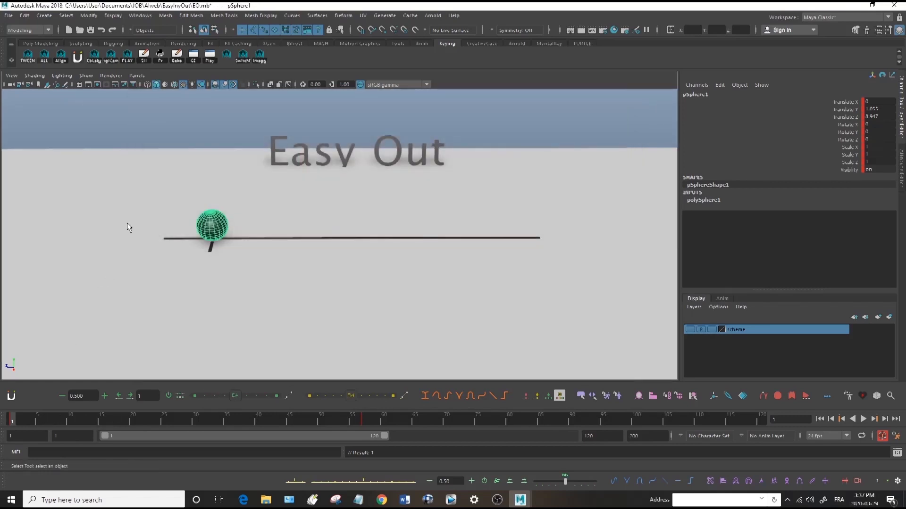
pyautogui.click(158, 121)
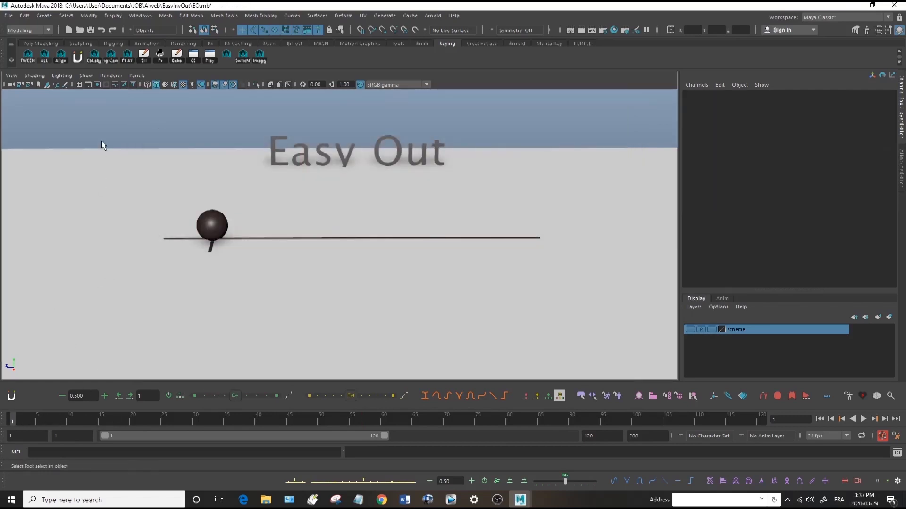
# Step: Play the ball animation repeatedly from frame 1 to examine how it leaves its starting mark with linear spacing
pyautogui.hotkey('alt', 'v')
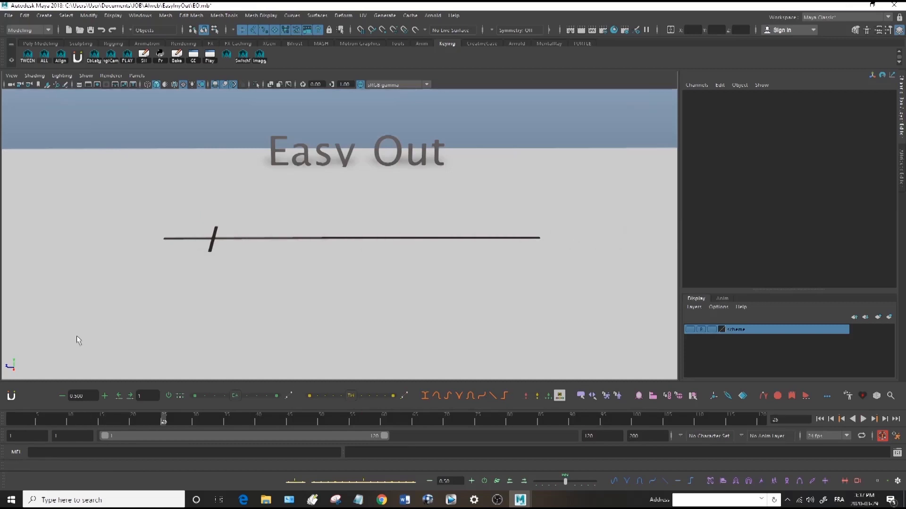
pyautogui.click(9, 419)
pyautogui.hotkey('alt', 'v')
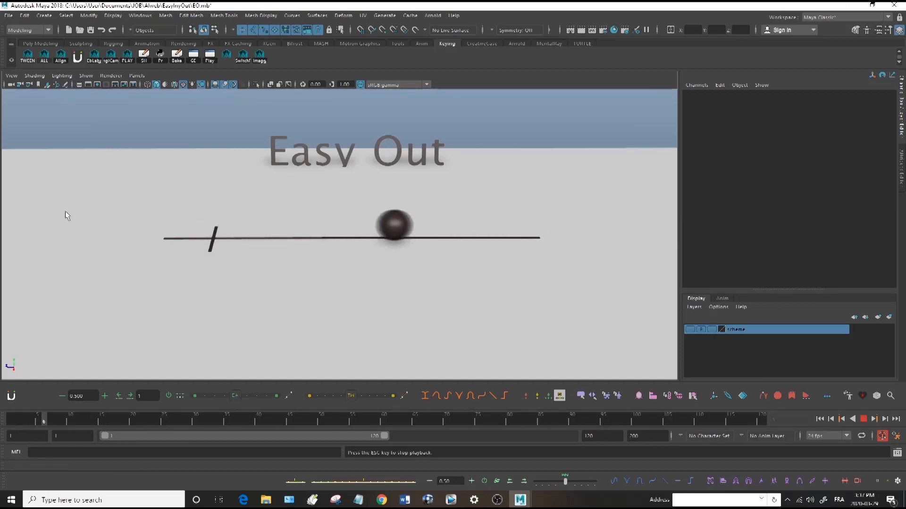
pyautogui.click(12, 419)
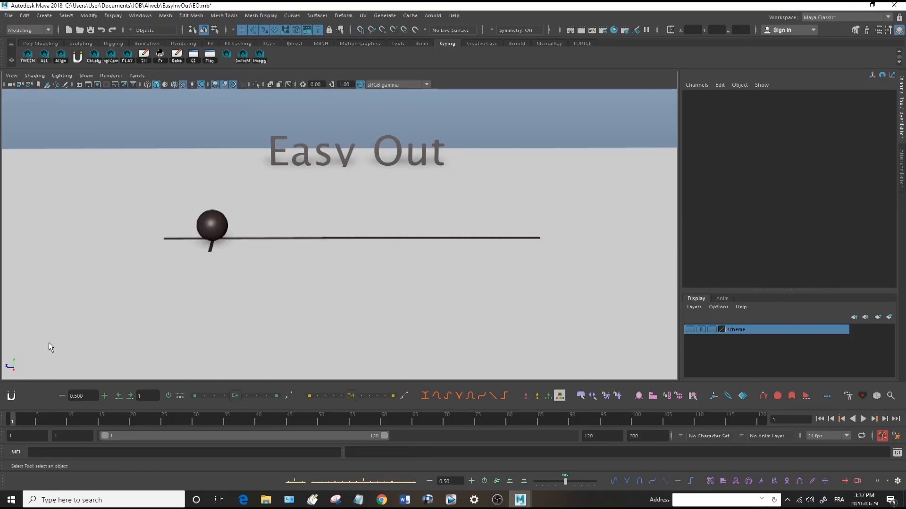
pyautogui.hotkey('alt', 'v')
pyautogui.hotkey('alt', 'shift', 'v')
pyautogui.hotkey('alt', 'v')
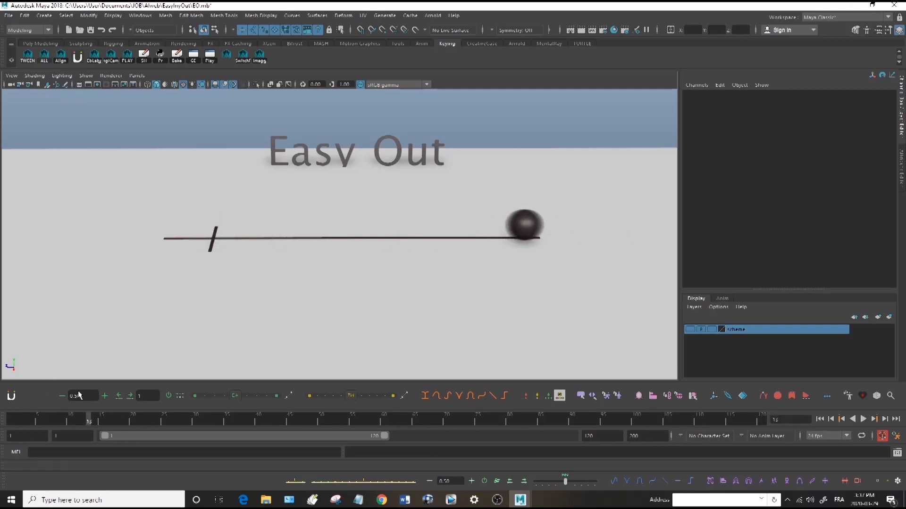
pyautogui.click(13, 419)
pyautogui.hotkey('alt', 'v')
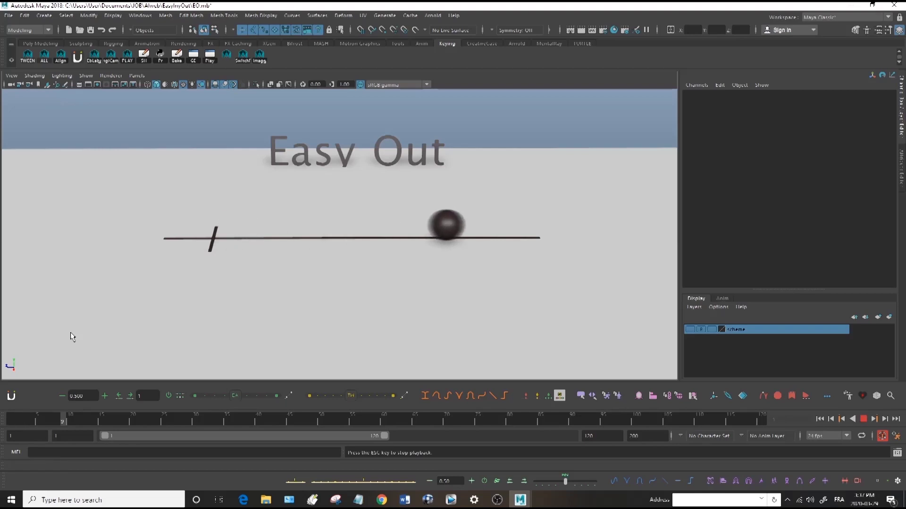
pyautogui.click(12, 417)
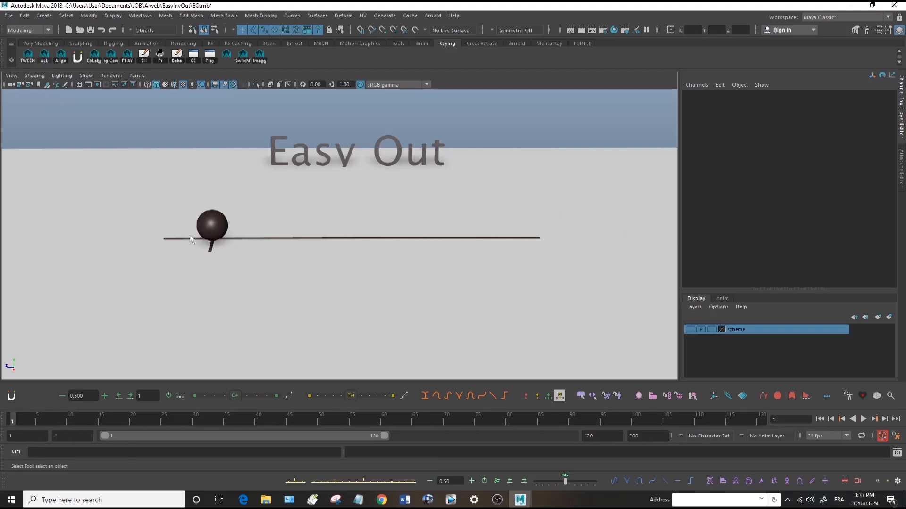
pyautogui.hotkey('alt', 'v')
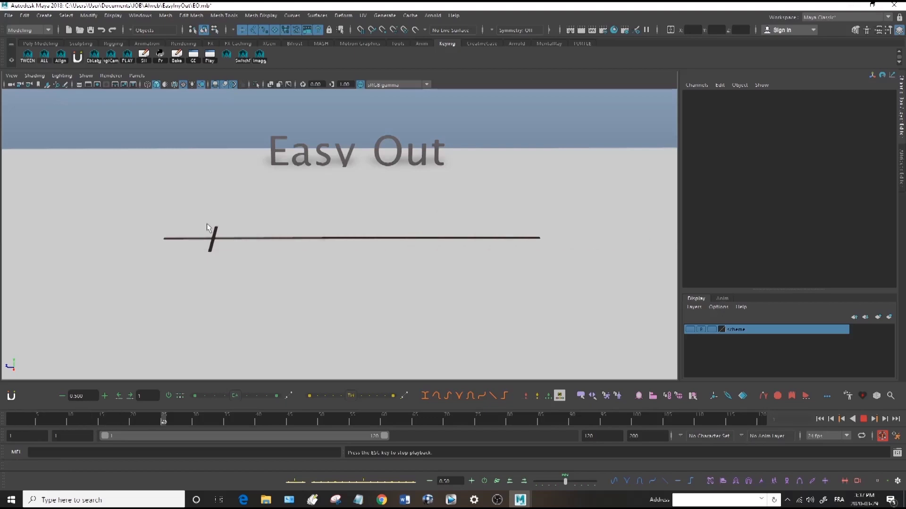
pyautogui.press('Escape')
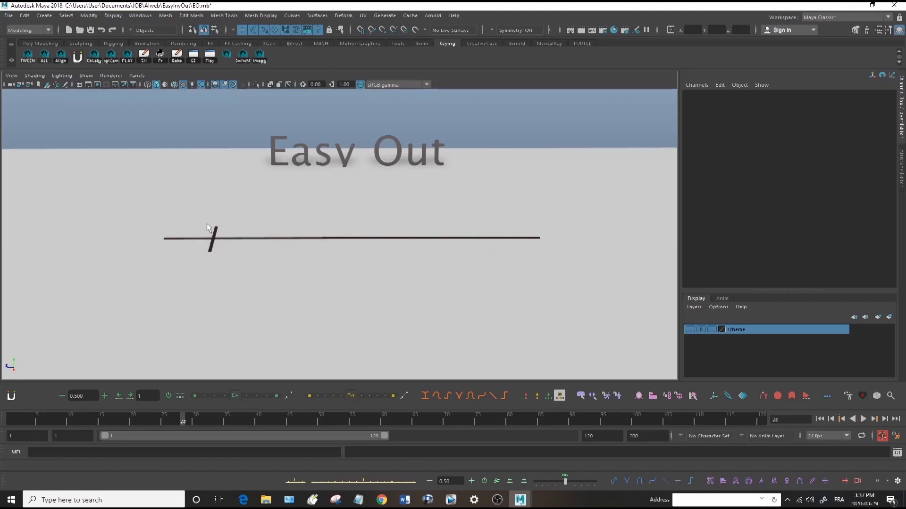
pyautogui.click(12, 420)
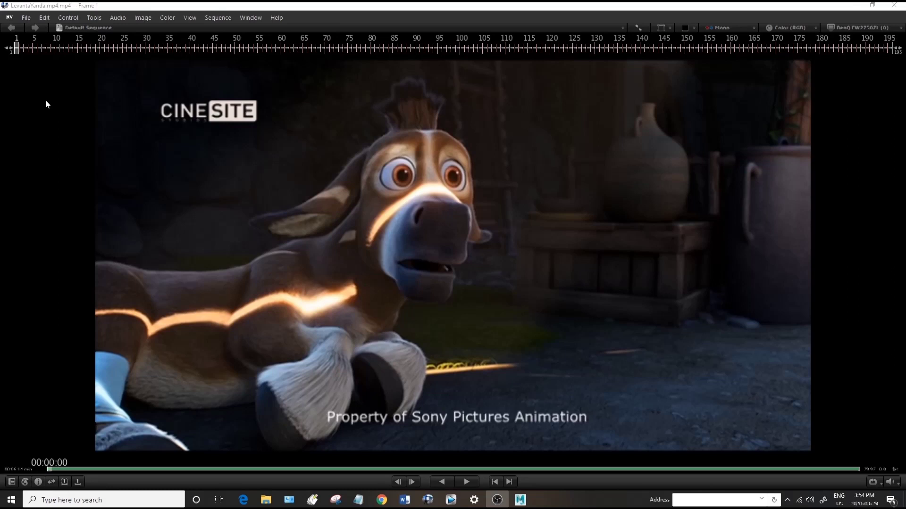
# Step: Switch to RV, play the Cinesite donkey clip, return to frame 1 and scrub to frame 5 to examine the opening motion
pyautogui.press('space')
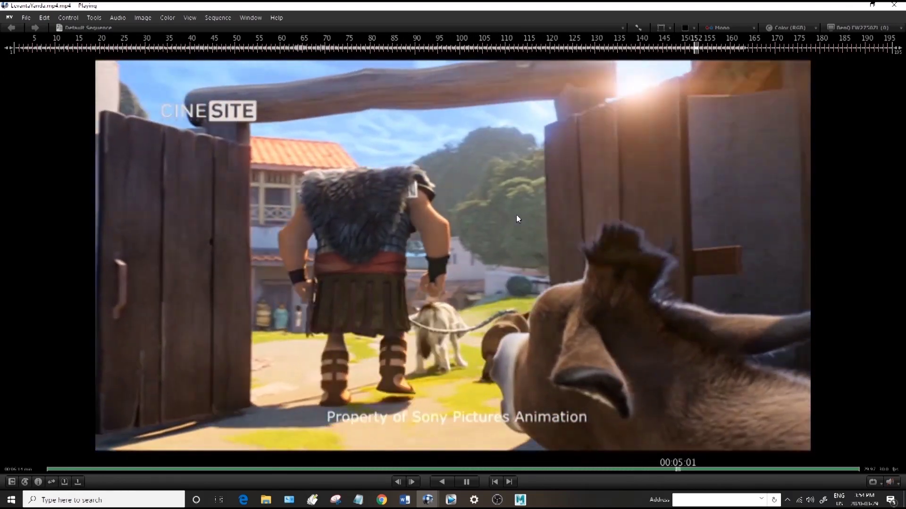
pyautogui.moveTo(93, 48); pyautogui.dragTo(7, 51)
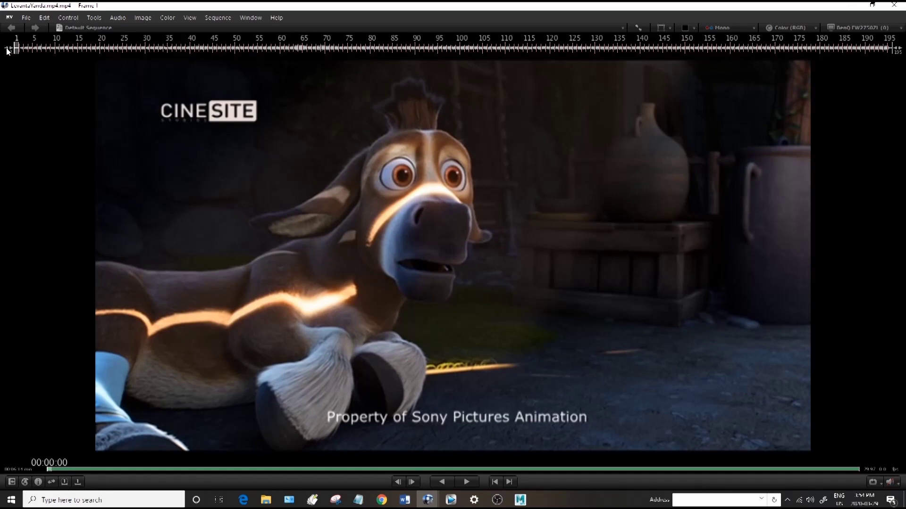
pyautogui.moveTo(7, 51); pyautogui.dragTo(29, 67)
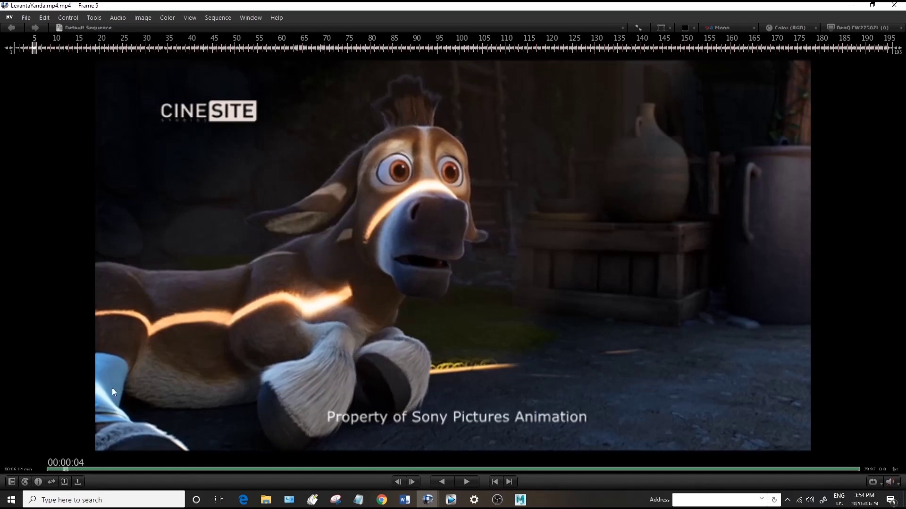